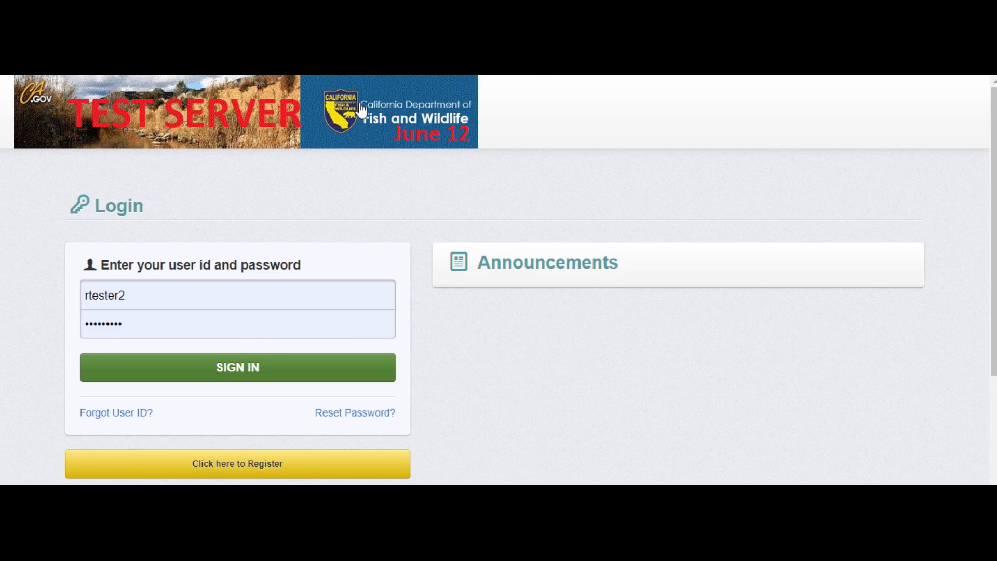
Sign in to the EPIMS test server with the user id and password.
{"action": "key", "text": "Return"}
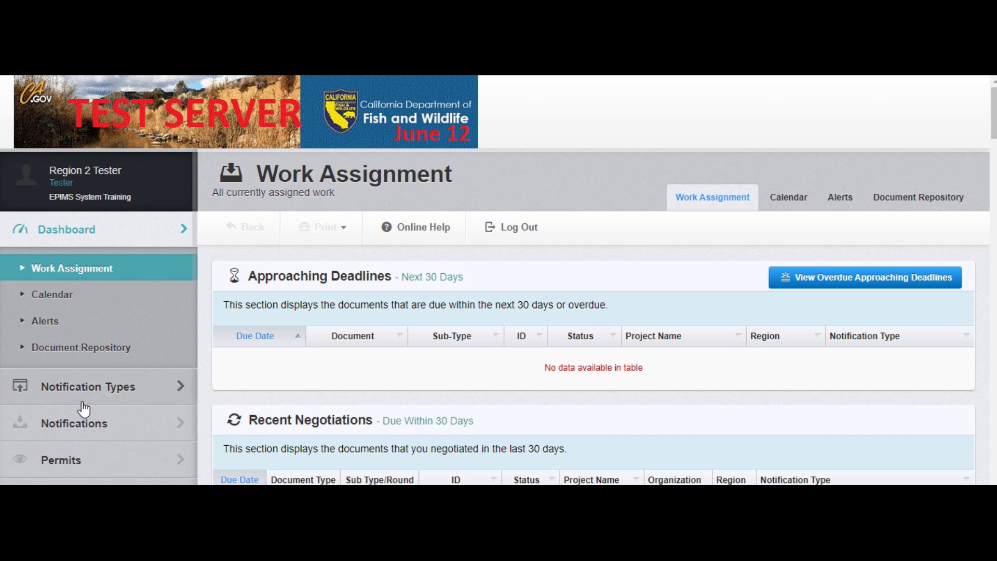
Search current permits for 52313 and open Training_Test to its Permit Components section.
{"action": "left_click", "coordinate": [83, 461]}
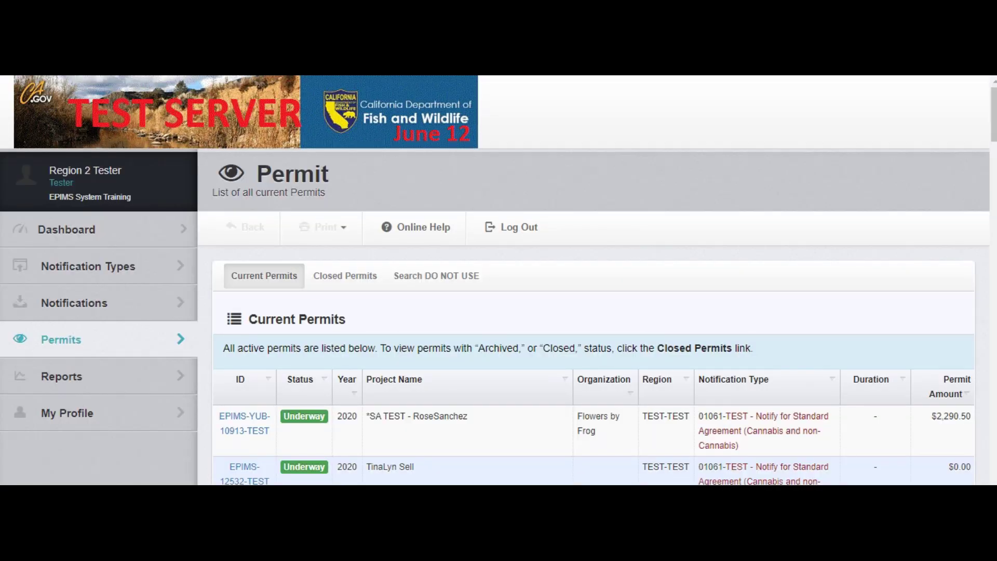
{"action": "type", "text": "52313"}
{"action": "scroll", "coordinate": [592, 311], "scroll_direction": "down", "scroll_amount": 1}
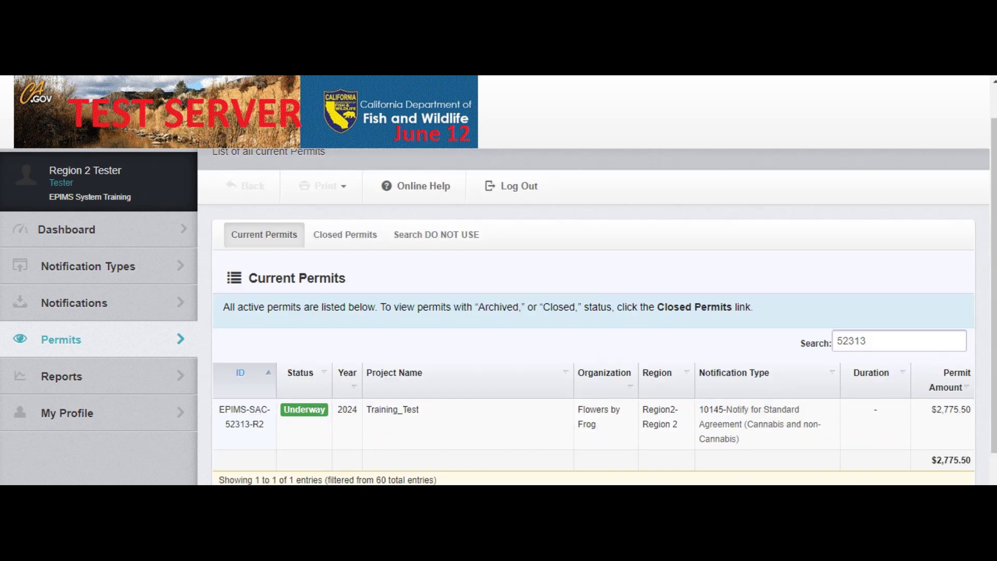
{"action": "left_click", "coordinate": [402, 415]}
{"action": "scroll", "coordinate": [403, 414], "scroll_direction": "down", "scroll_amount": 3}
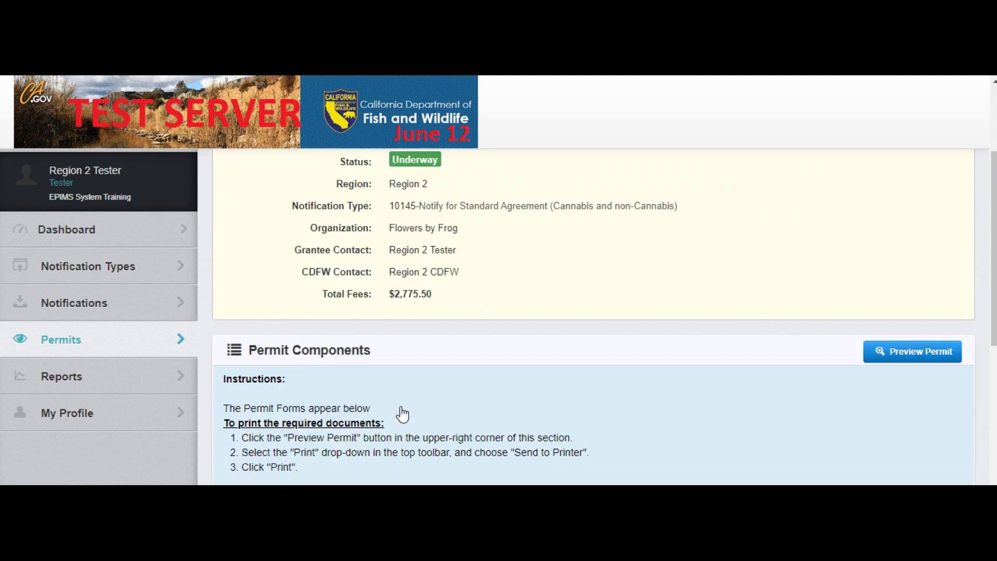
{"action": "scroll", "coordinate": [402, 413], "scroll_direction": "down", "scroll_amount": 5}
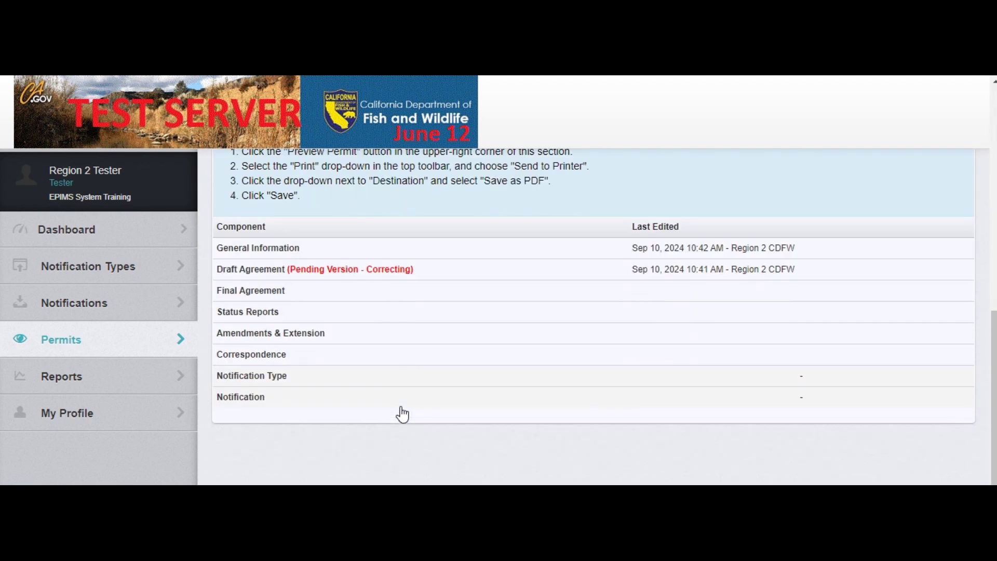
Open the Draft Agreement component and highlight the Permittee Response instructions.
{"action": "left_click", "coordinate": [362, 271]}
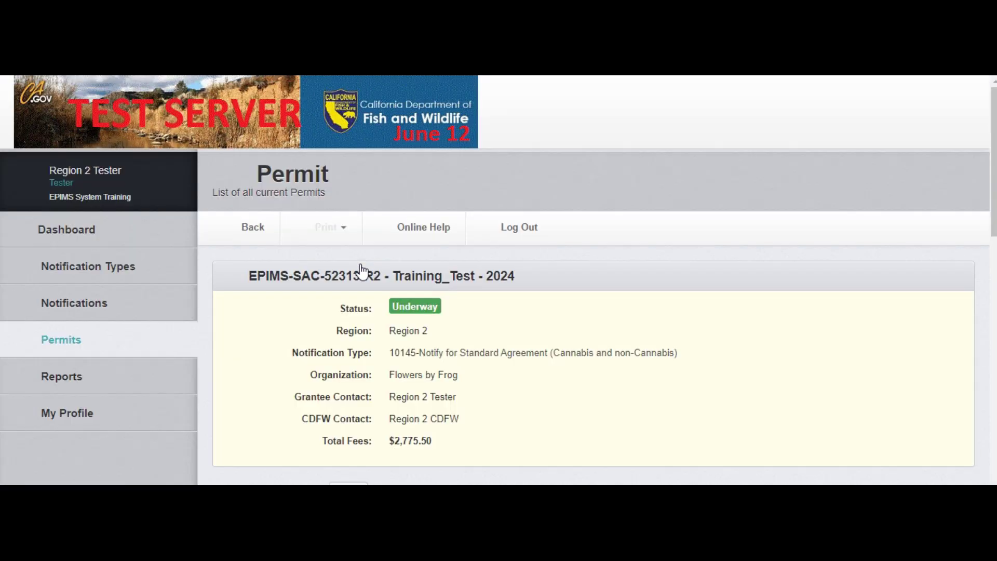
{"action": "scroll", "coordinate": [478, 395], "scroll_direction": "down", "scroll_amount": 3}
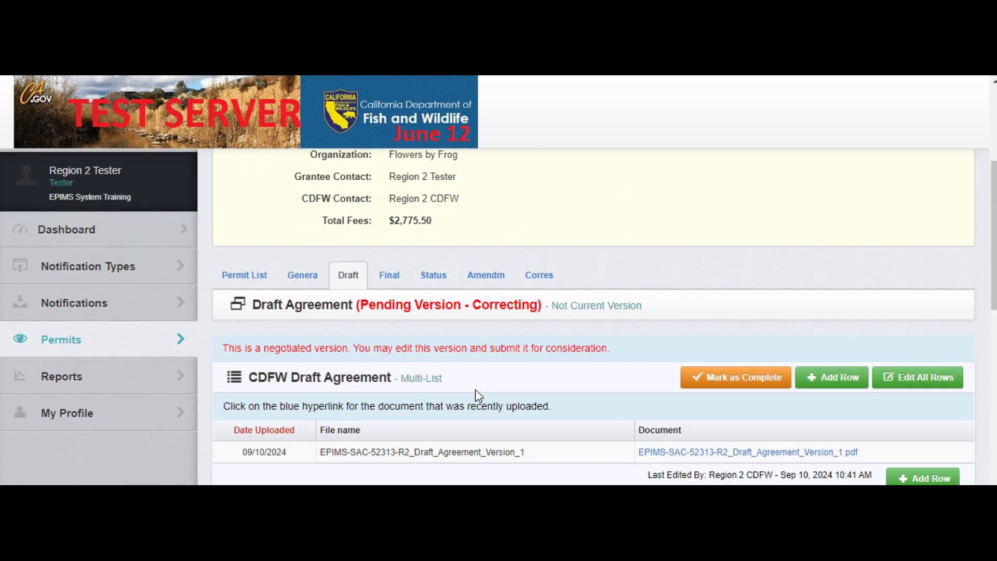
{"action": "scroll", "coordinate": [478, 395], "scroll_direction": "down", "scroll_amount": 1}
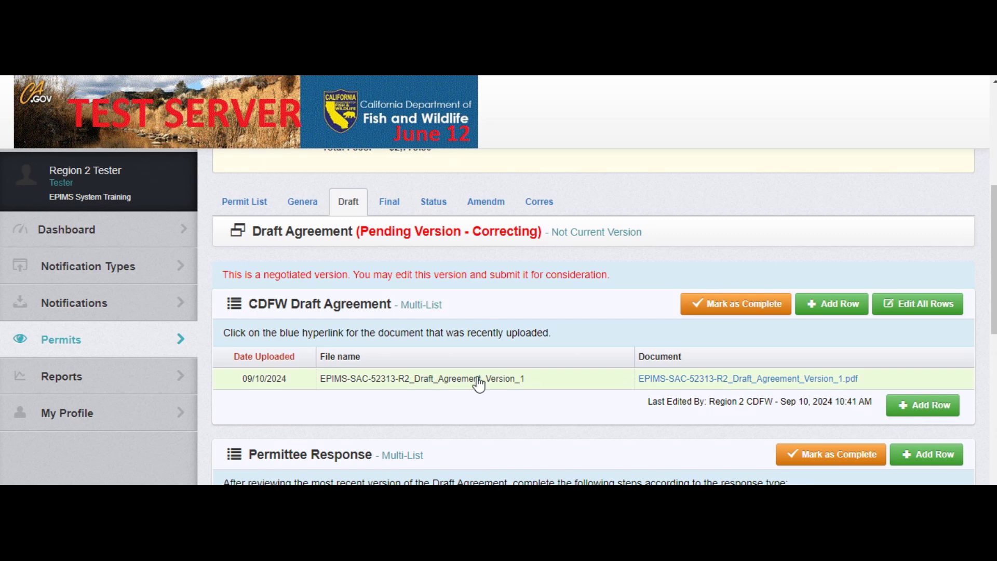
{"action": "left_click", "coordinate": [646, 379]}
{"action": "scroll", "coordinate": [591, 292], "scroll_direction": "down", "scroll_amount": 3}
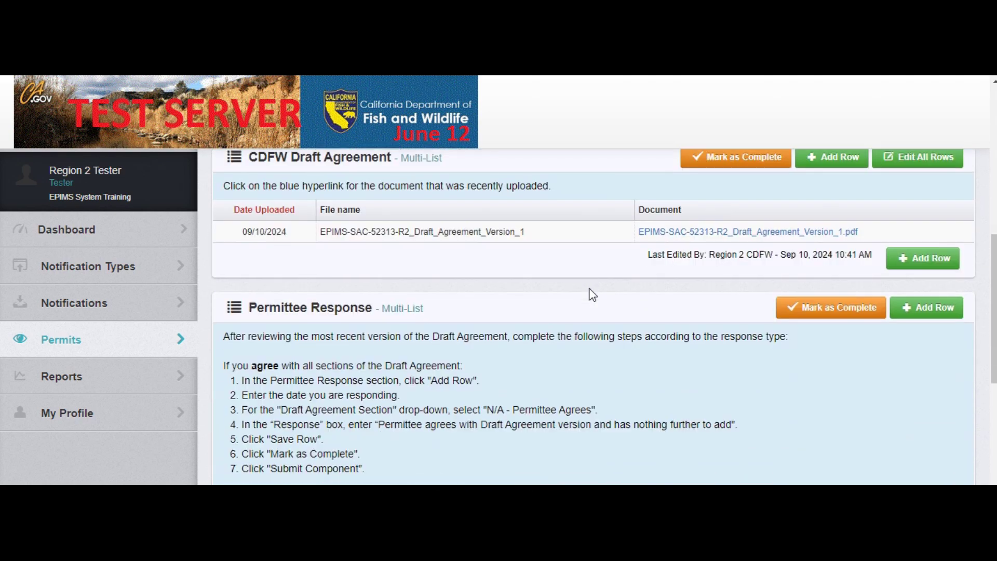
{"action": "scroll", "coordinate": [592, 295], "scroll_direction": "down", "scroll_amount": 3}
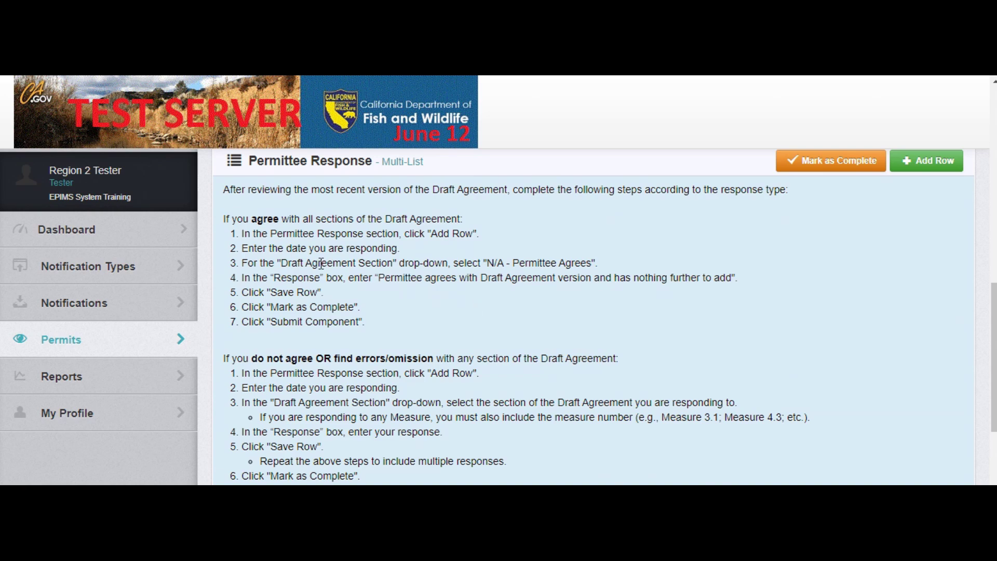
{"action": "left_click_drag", "start_coordinate": [229, 187], "coordinate": [395, 448]}
Add a Permittee Response row dated 09/11/2024.
{"action": "left_click", "coordinate": [498, 390]}
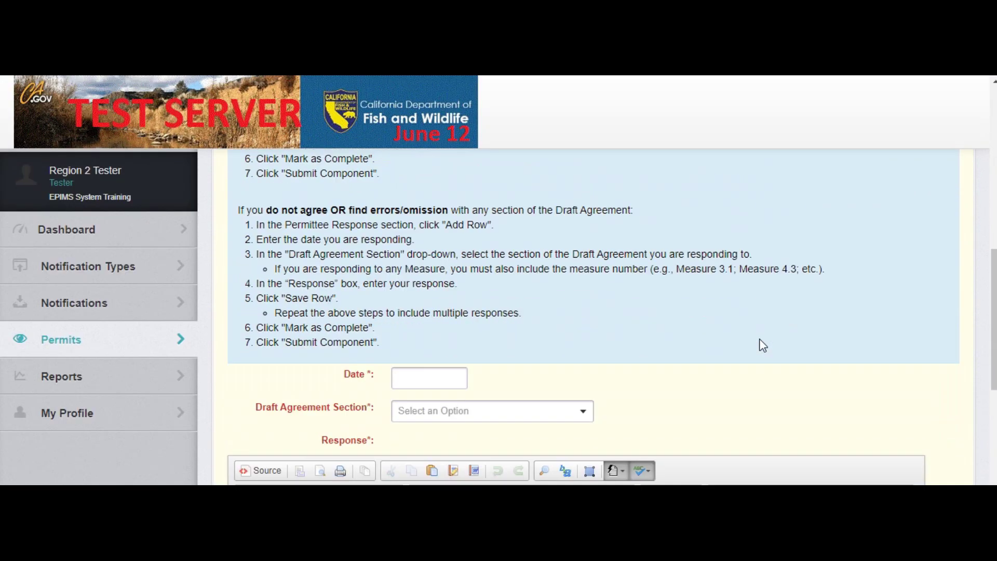
{"action": "left_click", "coordinate": [443, 300]}
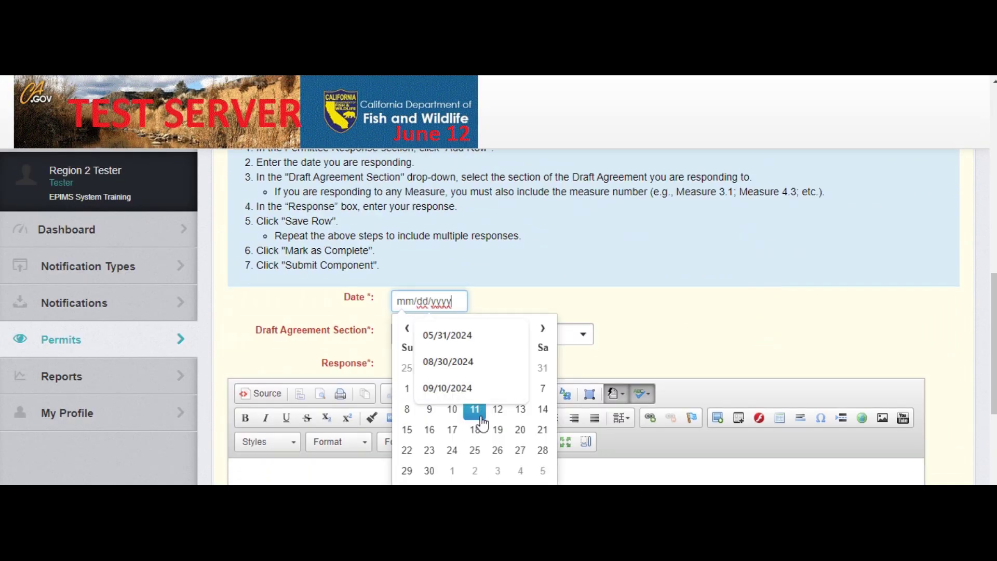
{"action": "left_click", "coordinate": [480, 415]}
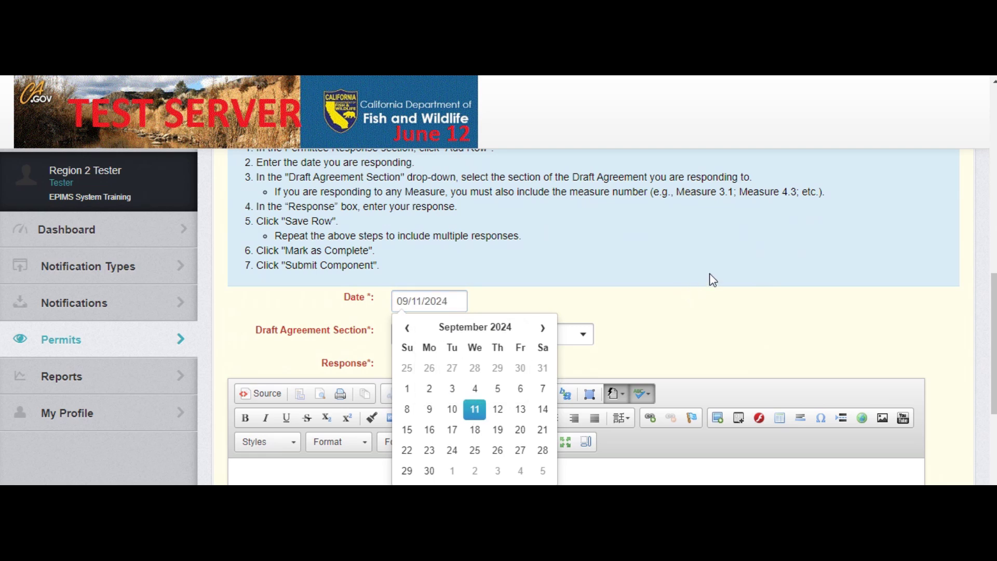
{"action": "scroll", "coordinate": [713, 280], "scroll_direction": "down", "scroll_amount": 1}
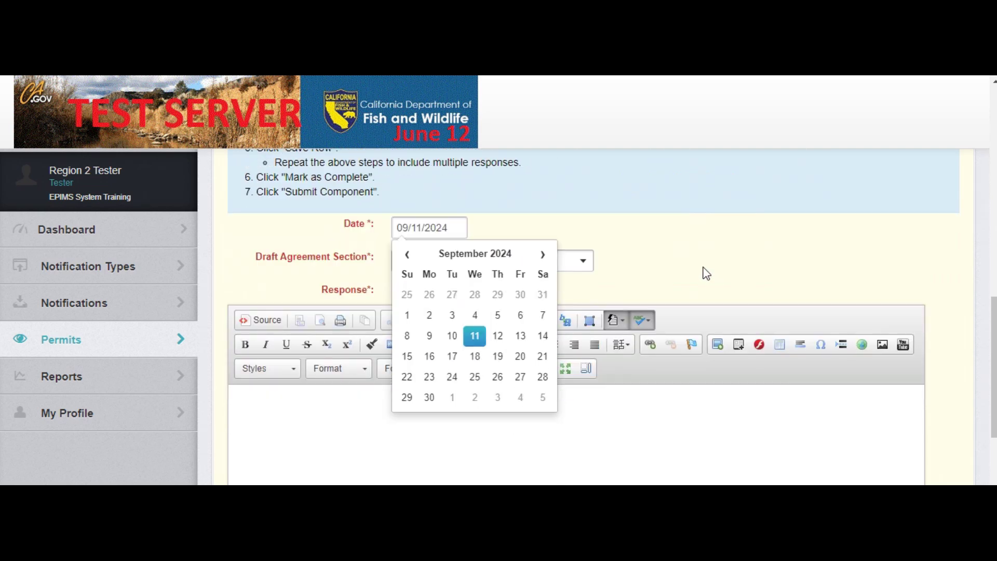
{"action": "left_click", "coordinate": [703, 271]}
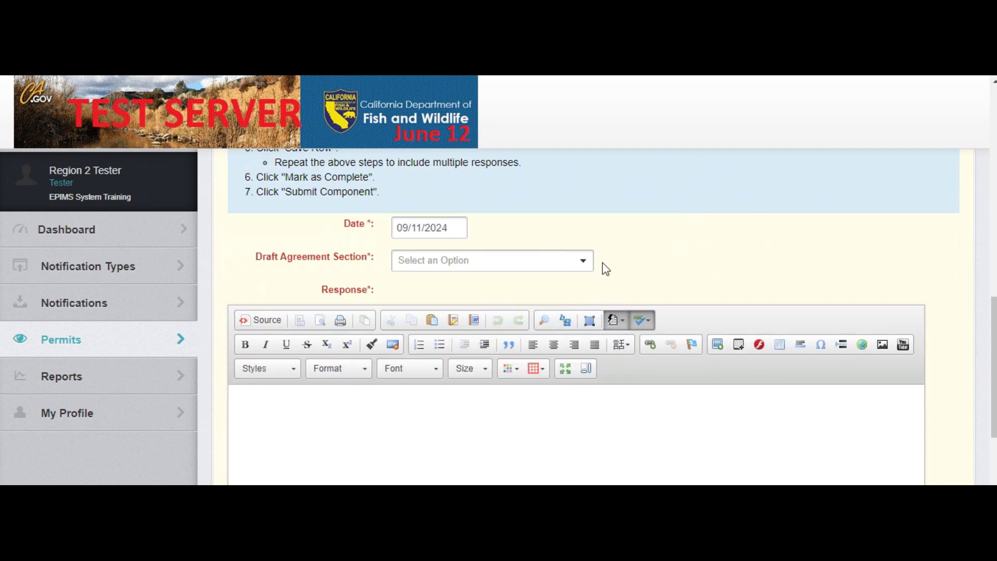
Set the new row's Draft Agreement Section to N/A - Permittee Agrees.
{"action": "left_click", "coordinate": [549, 269]}
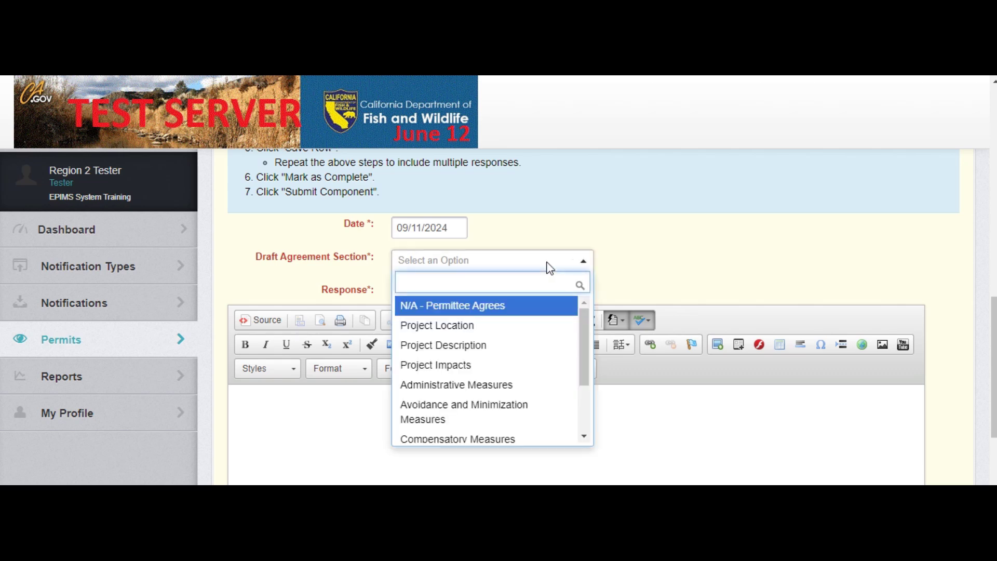
{"action": "left_click", "coordinate": [437, 326]}
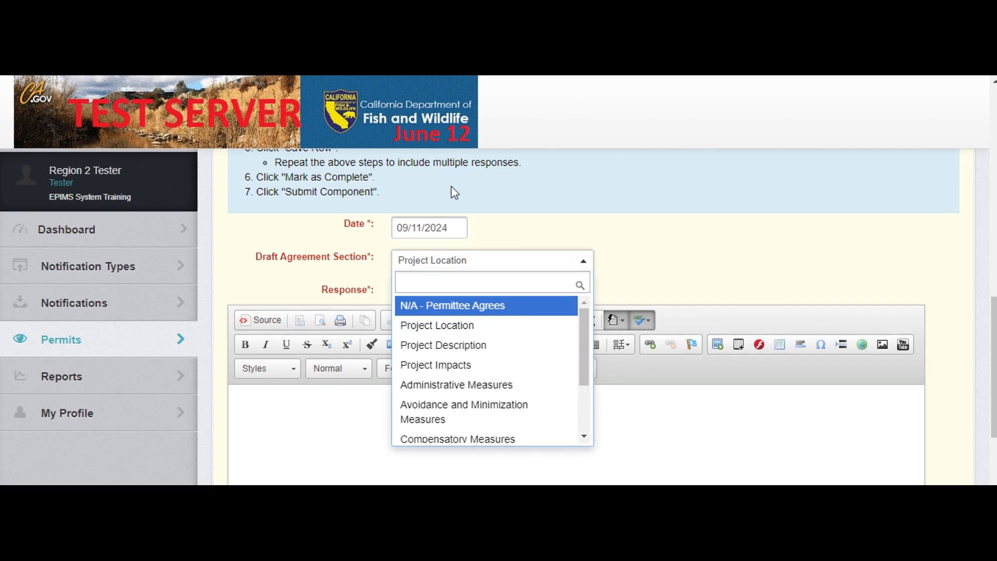
{"action": "key", "text": "Down"}
{"action": "key", "text": "Down"}
{"action": "key", "text": "Escape"}
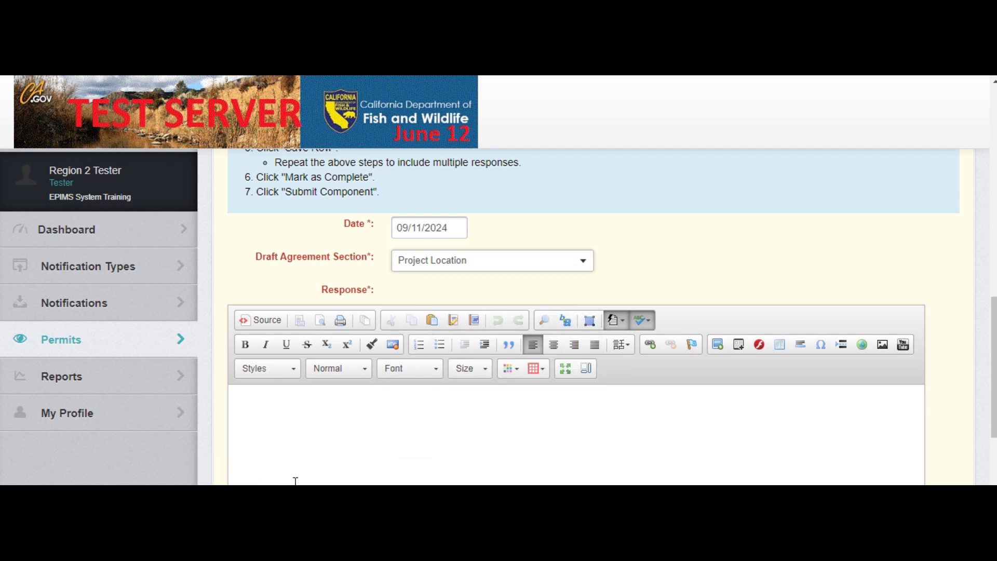
{"action": "left_click", "coordinate": [329, 434]}
{"action": "scroll", "coordinate": [331, 435], "scroll_direction": "down", "scroll_amount": 2}
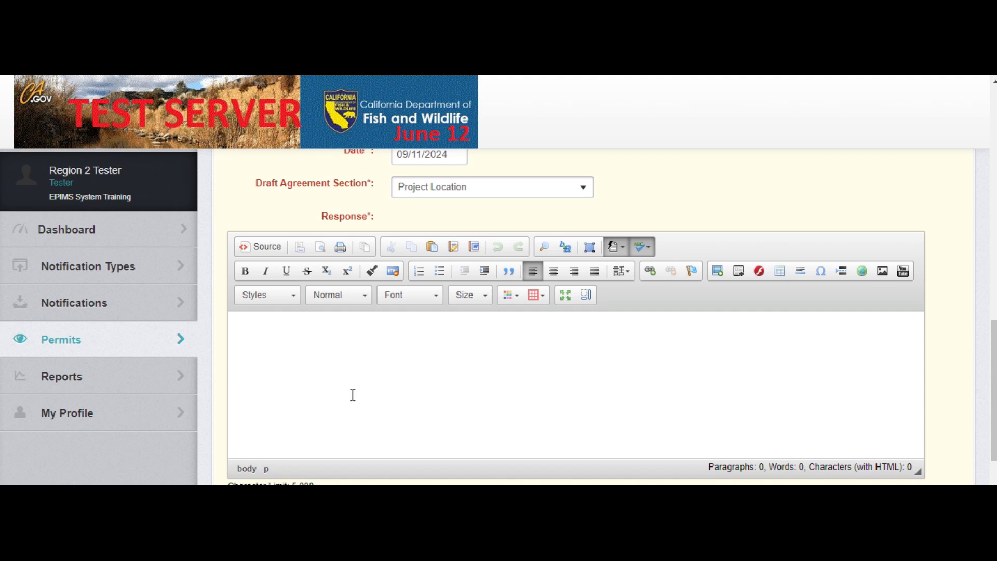
{"action": "left_click", "coordinate": [485, 195]}
{"action": "left_click", "coordinate": [460, 243]}
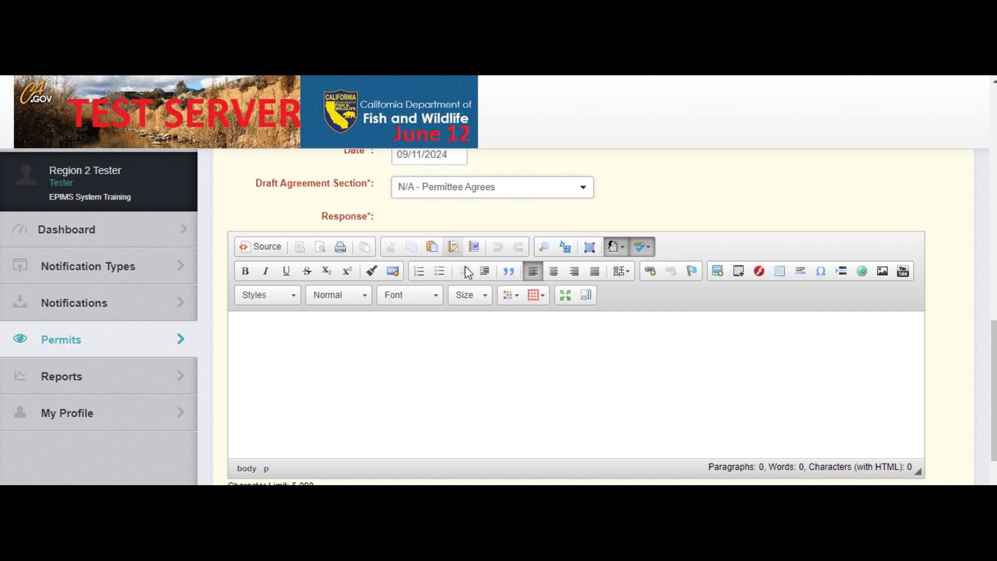
Copy the standard agreement sentence from the step 4 response instructions.
{"action": "scroll", "coordinate": [479, 356], "scroll_direction": "up", "scroll_amount": 2}
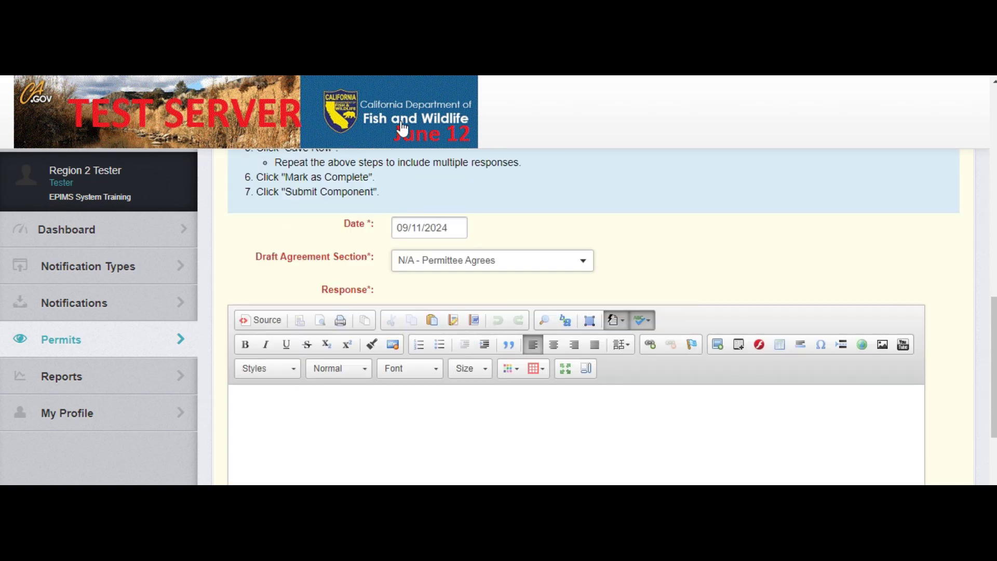
{"action": "scroll", "coordinate": [485, 204], "scroll_direction": "up", "scroll_amount": 1}
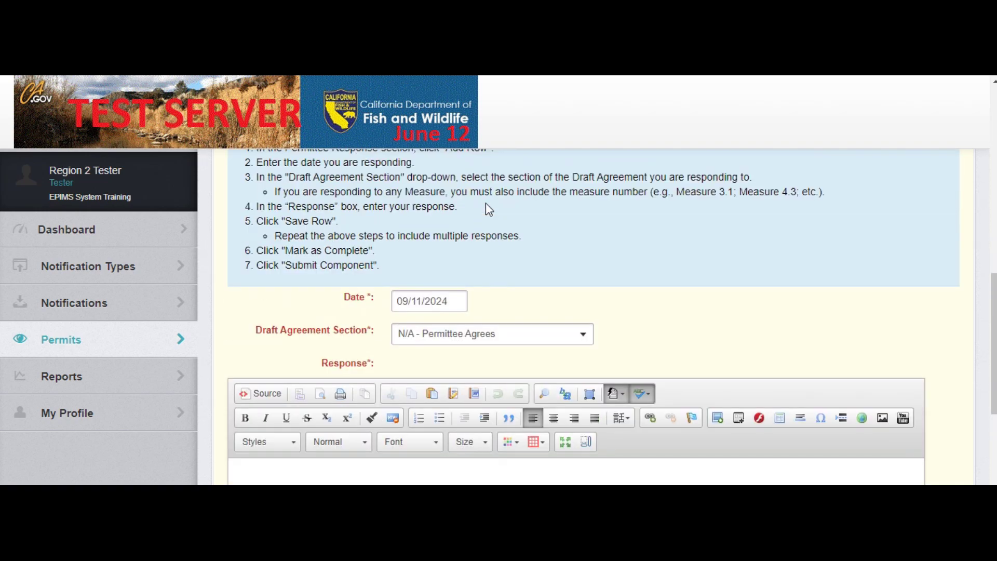
{"action": "scroll", "coordinate": [486, 204], "scroll_direction": "up", "scroll_amount": 1}
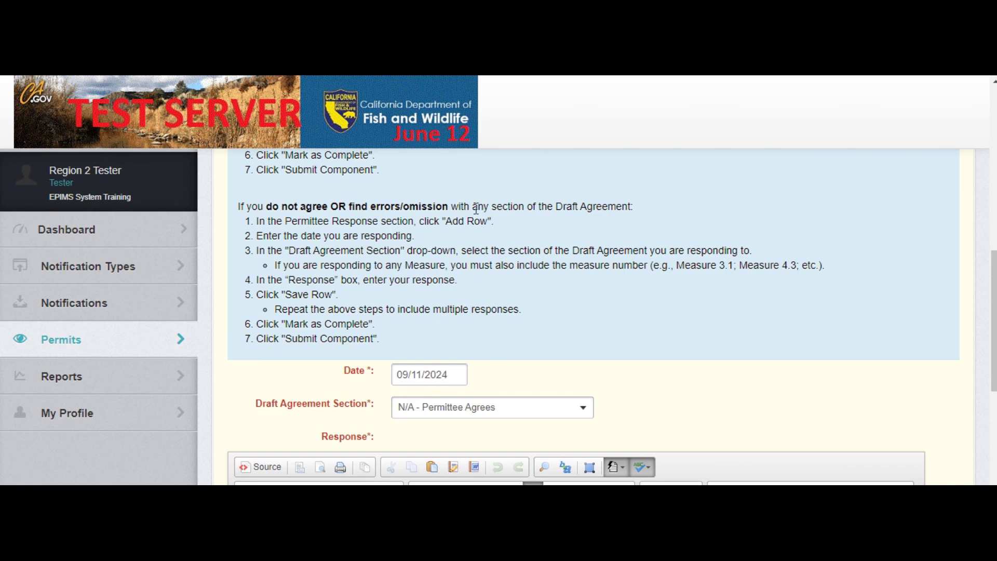
{"action": "scroll", "coordinate": [444, 254], "scroll_direction": "up", "scroll_amount": 1}
{"action": "scroll", "coordinate": [444, 254], "scroll_direction": "up", "scroll_amount": 1}
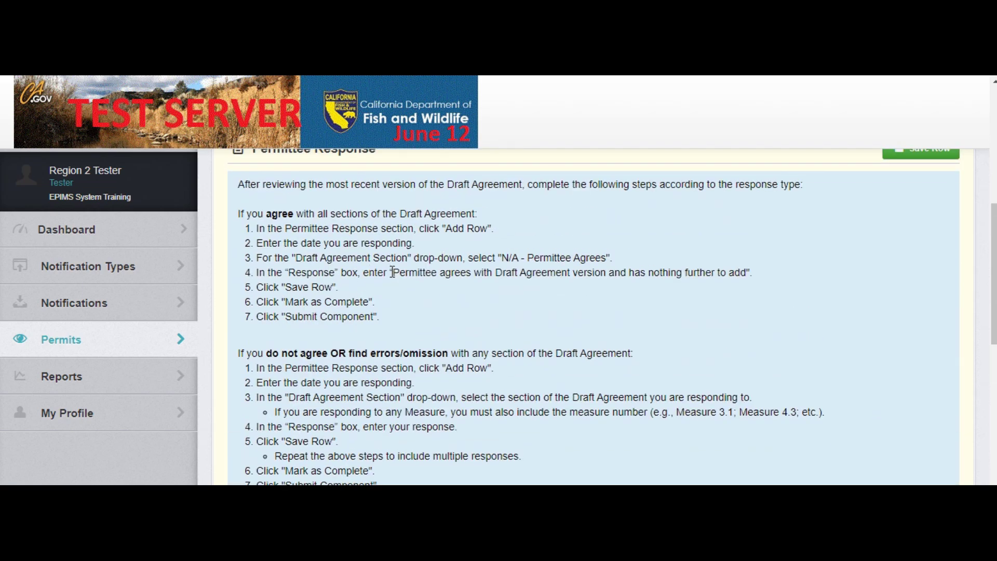
{"action": "left_click_drag", "start_coordinate": [393, 272], "coordinate": [747, 273]}
{"action": "key", "text": "ctrl+c"}
{"action": "scroll", "coordinate": [419, 363], "scroll_direction": "down", "scroll_amount": 5}
Paste 'Permittee agrees with Draft Agreement version and has nothing further to add' as the response and save the row.
{"action": "left_click", "coordinate": [364, 372]}
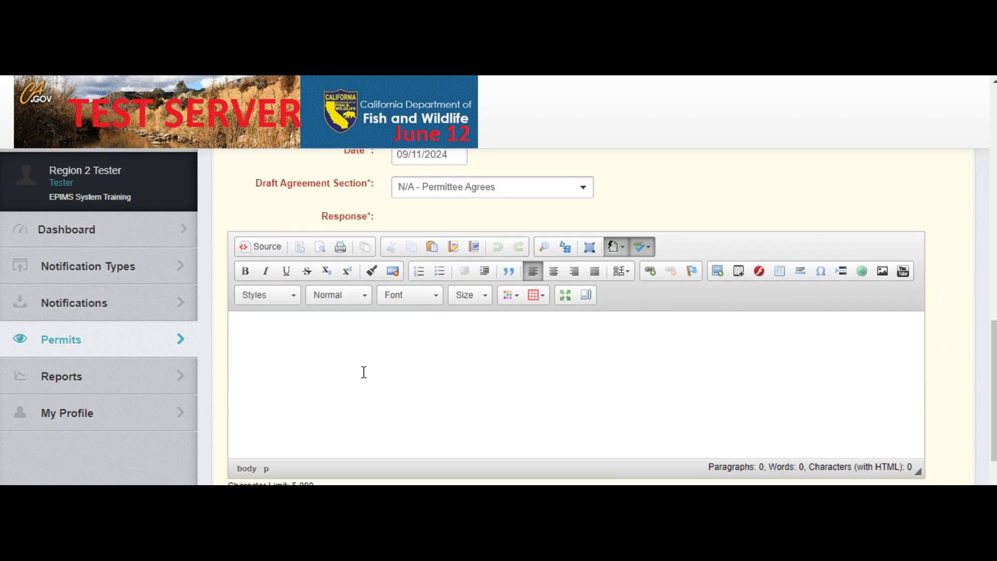
{"action": "key", "text": "ctrl+v"}
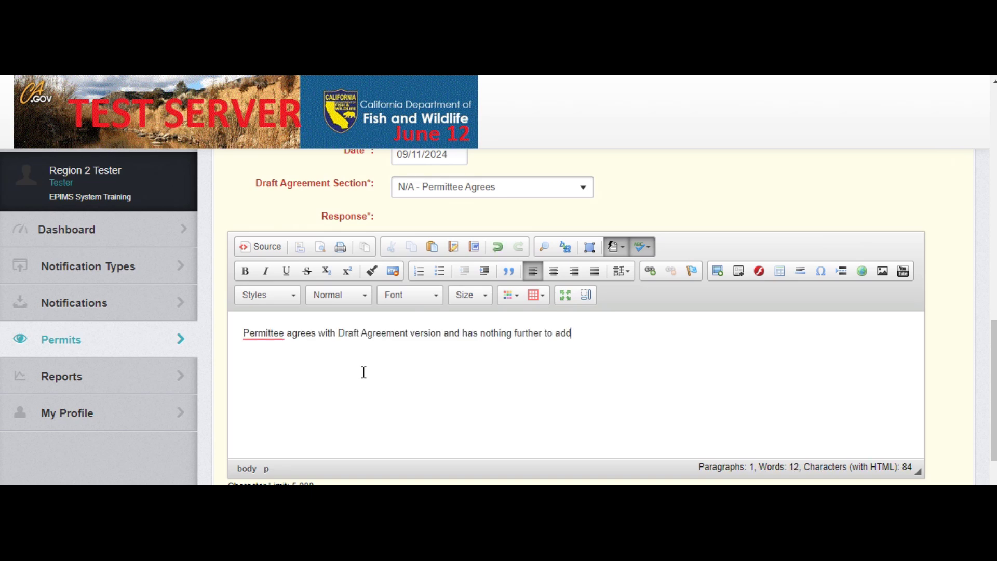
{"action": "scroll", "coordinate": [364, 372], "scroll_direction": "down", "scroll_amount": 2}
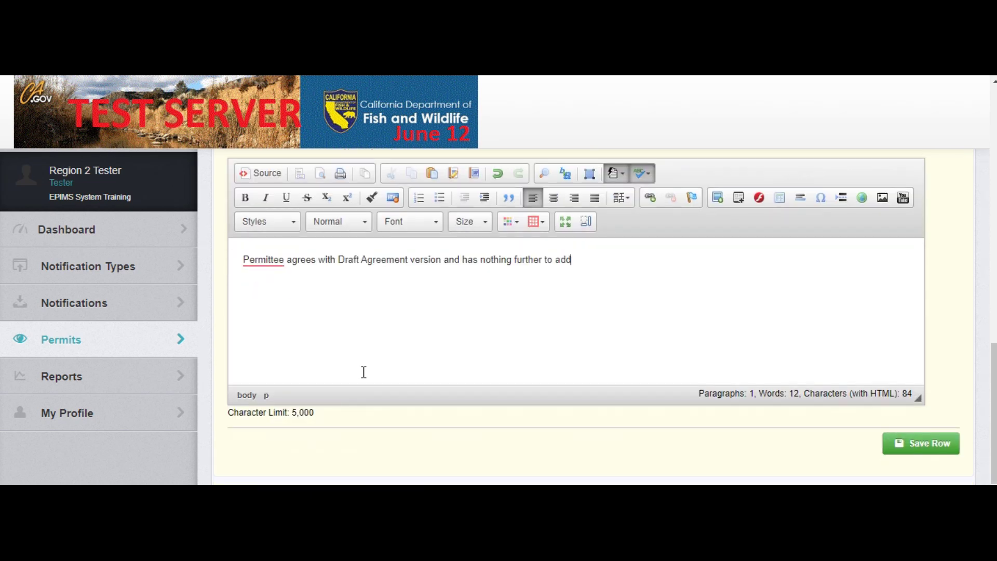
{"action": "left_click", "coordinate": [931, 446]}
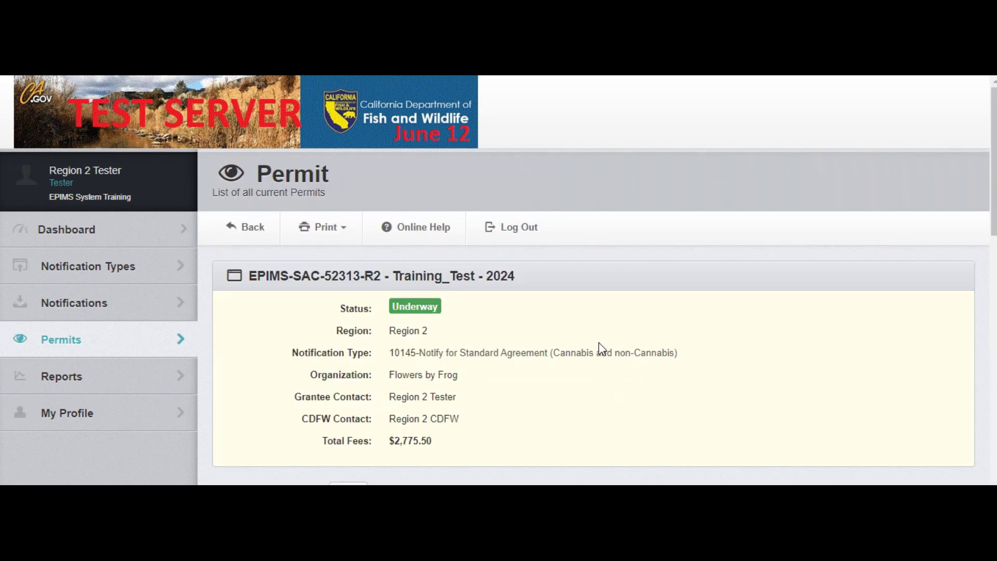
Mark the permit 52313 Permittee Response section as complete.
{"action": "scroll", "coordinate": [601, 348], "scroll_direction": "down", "scroll_amount": 5}
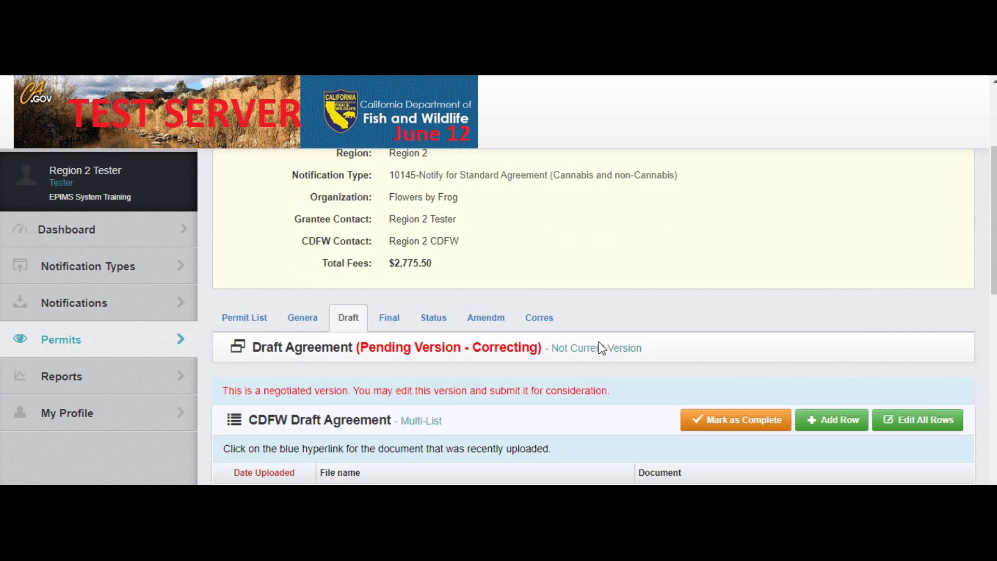
{"action": "scroll", "coordinate": [601, 348], "scroll_direction": "down", "scroll_amount": 4}
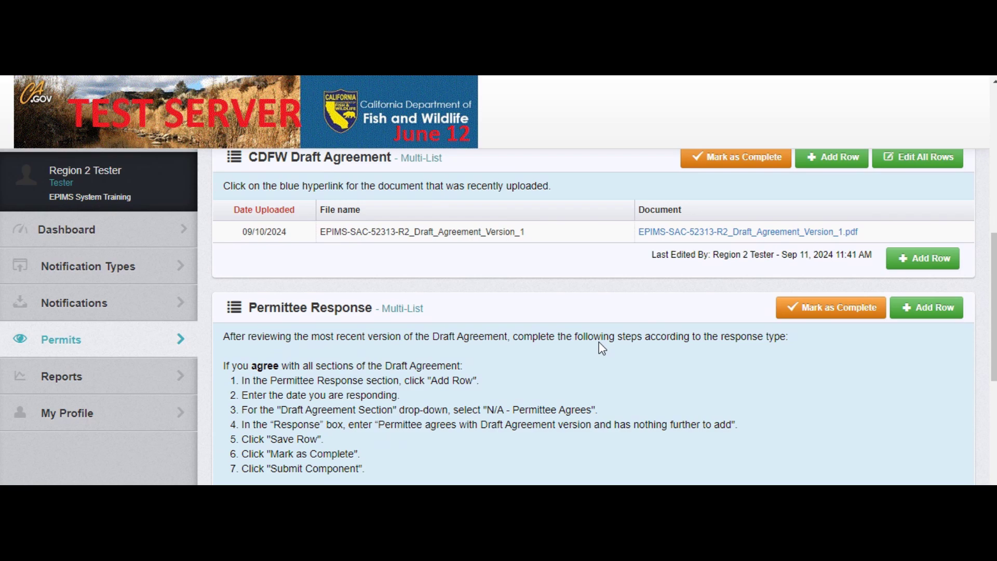
{"action": "scroll", "coordinate": [600, 342], "scroll_direction": "down", "scroll_amount": 1}
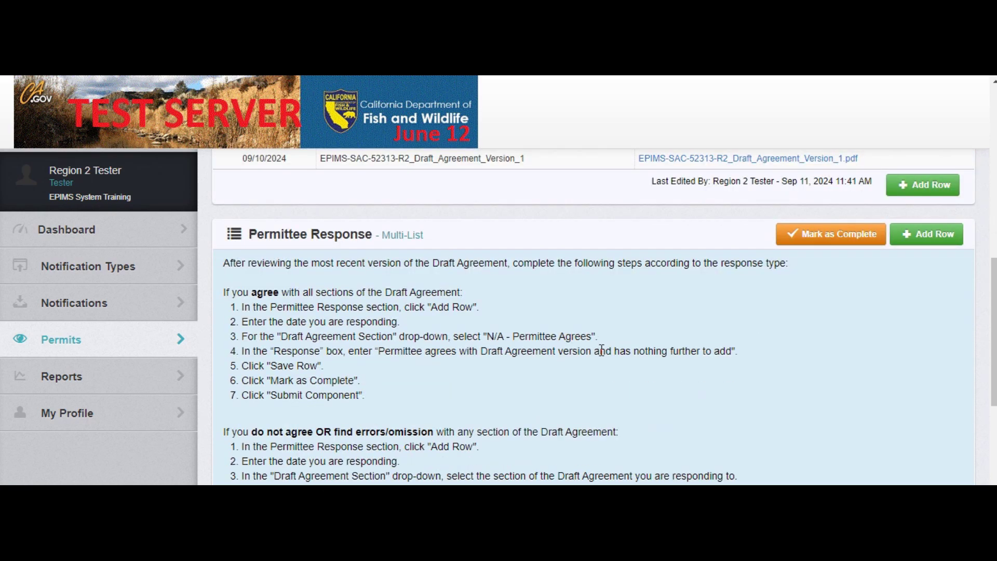
{"action": "left_click", "coordinate": [825, 246]}
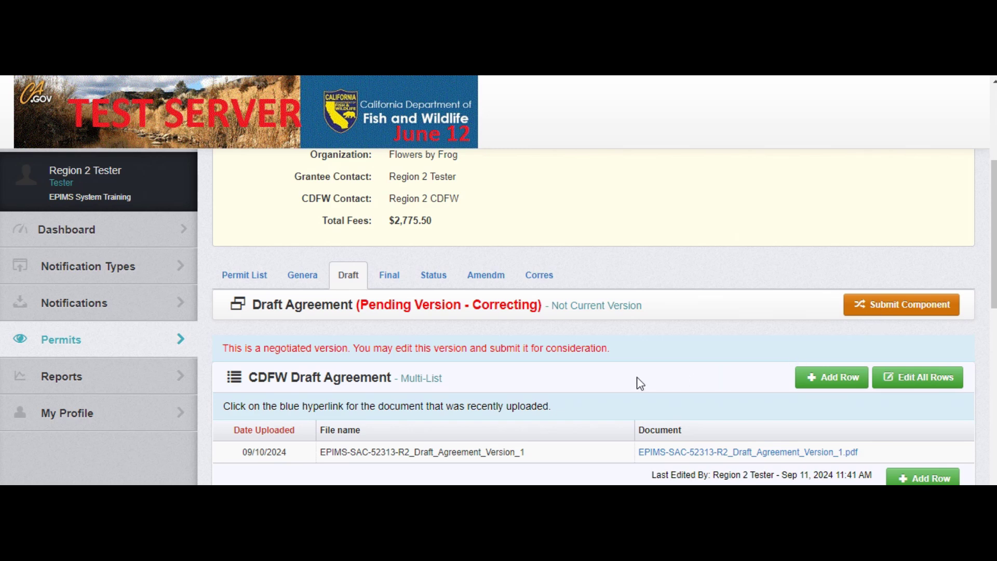
Submit the Draft Agreement and confirm it reads Pending Version - Submitted in Permit Components.
{"action": "scroll", "coordinate": [639, 383], "scroll_direction": "up", "scroll_amount": 4}
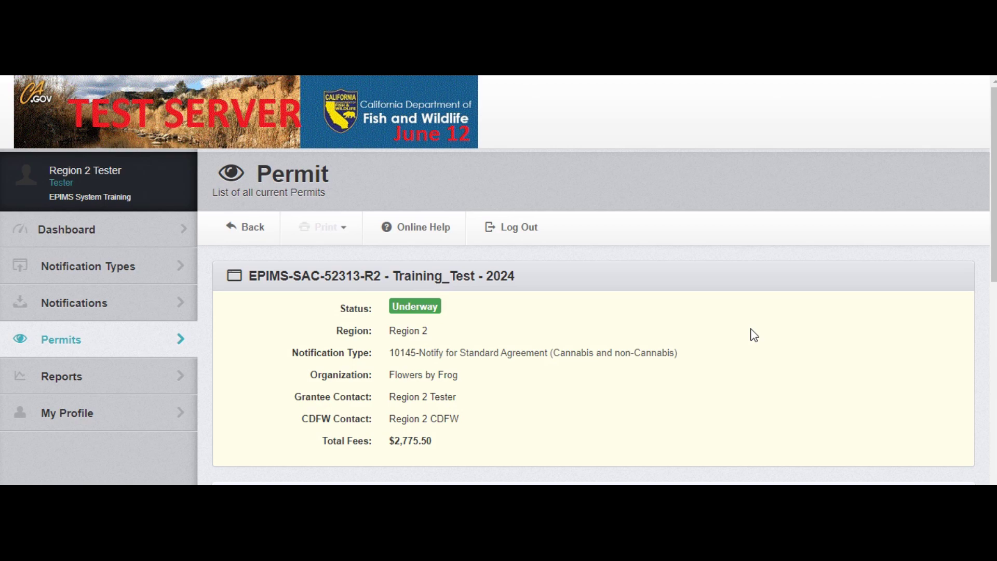
{"action": "scroll", "coordinate": [754, 335], "scroll_direction": "down", "scroll_amount": 8}
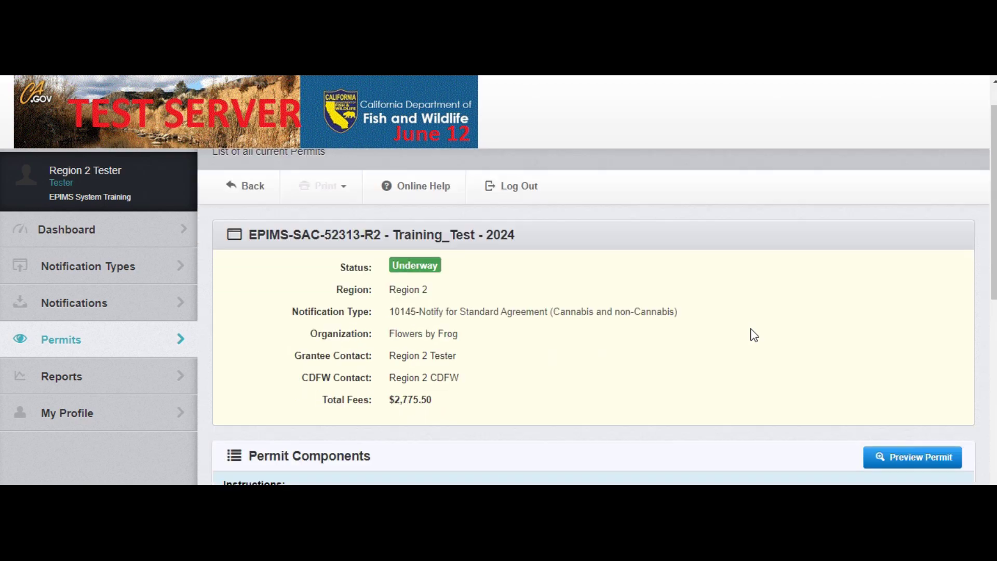
{"action": "scroll", "coordinate": [754, 335], "scroll_direction": "down", "scroll_amount": 3}
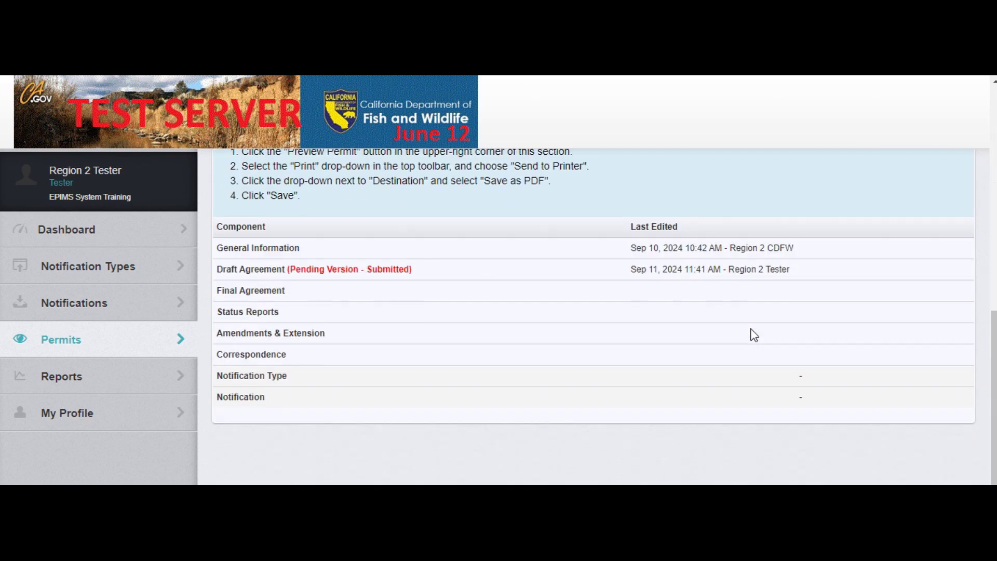